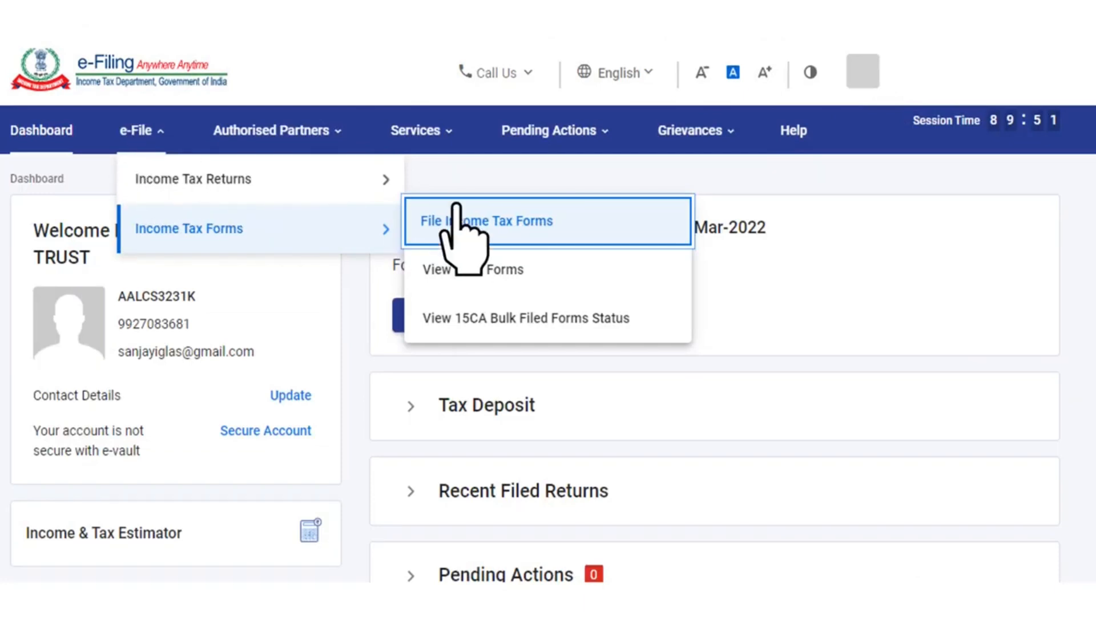
Go to File Income Tax Forms and choose Form 10BD from the list
click(632, 236)
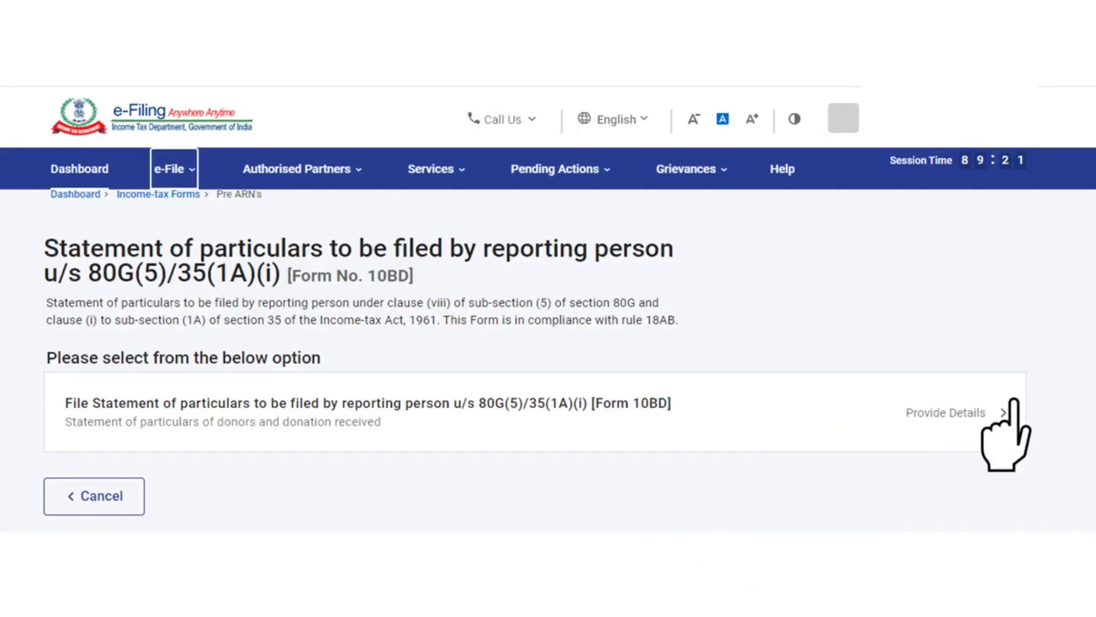
Choose Provide Details for Form 10BD and dismiss the General Instructions and pre-filing guidance dialogs
click(1004, 412)
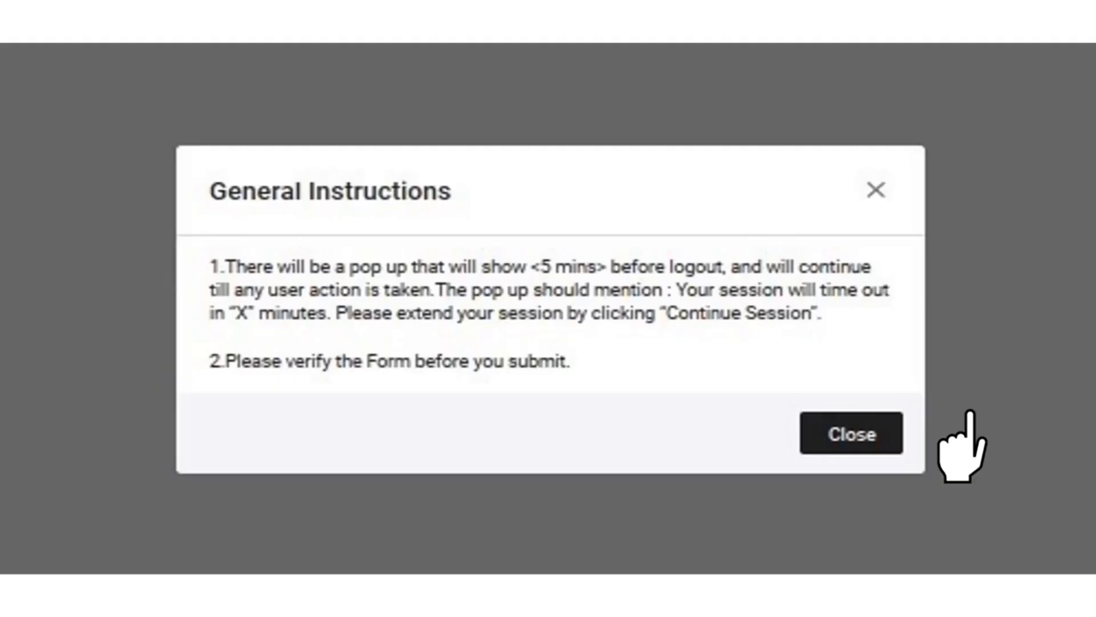
click(852, 434)
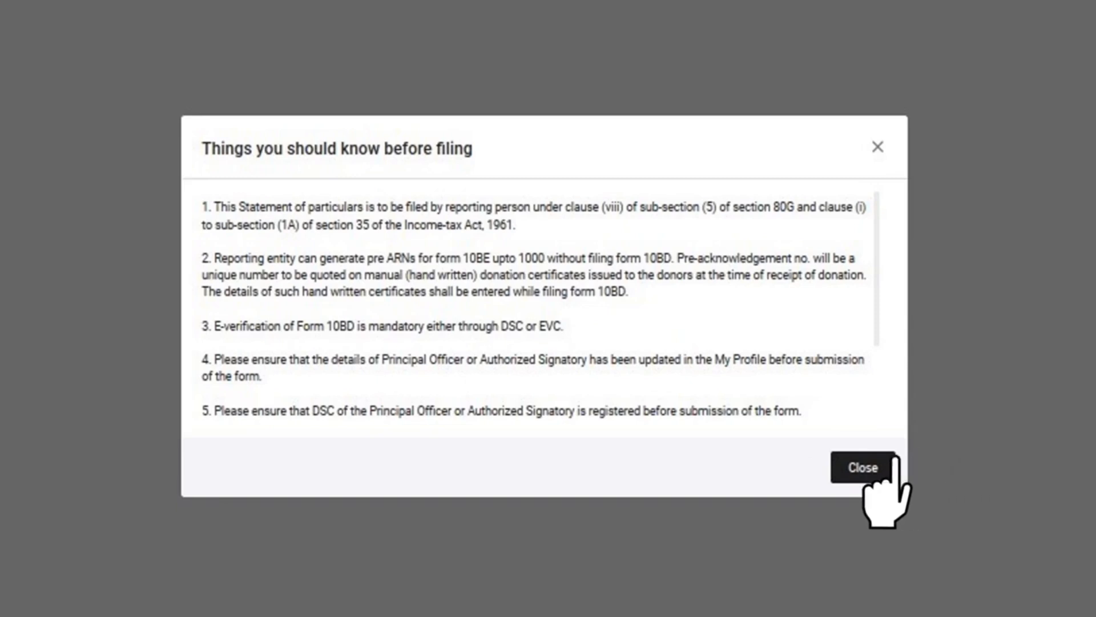
click(864, 466)
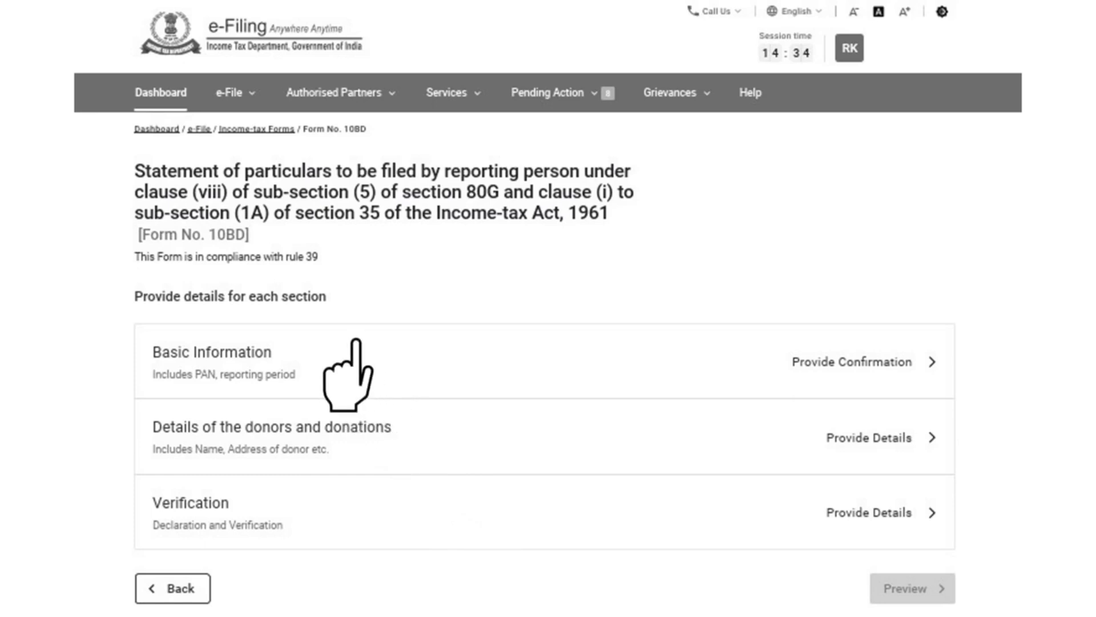
Review Part A Basic Information and confirm the PAN and reporting period details
click(354, 360)
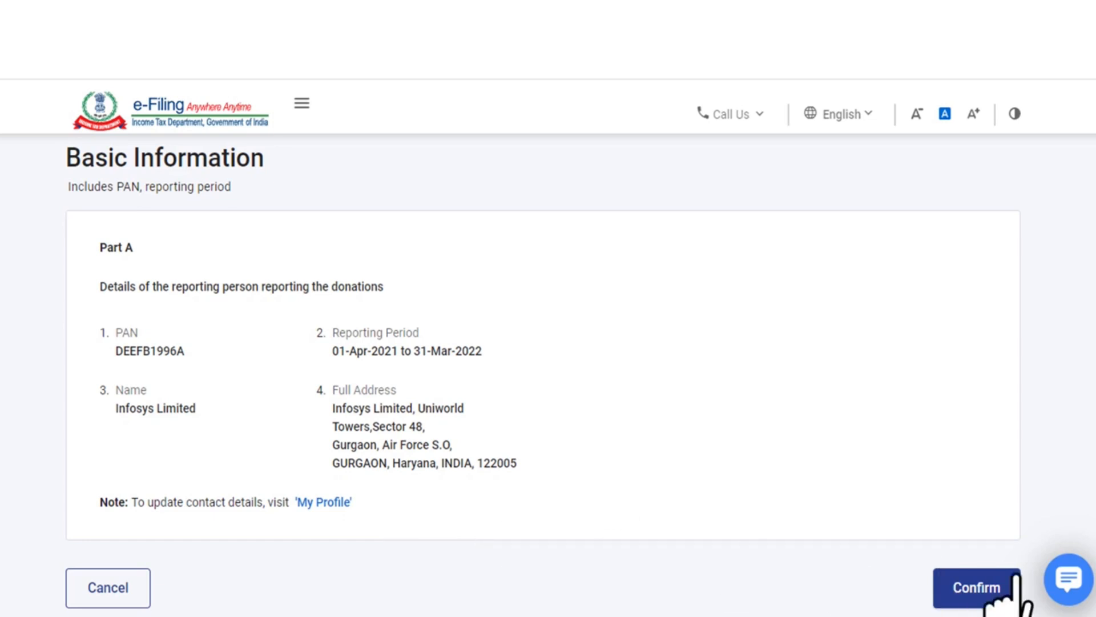
click(977, 588)
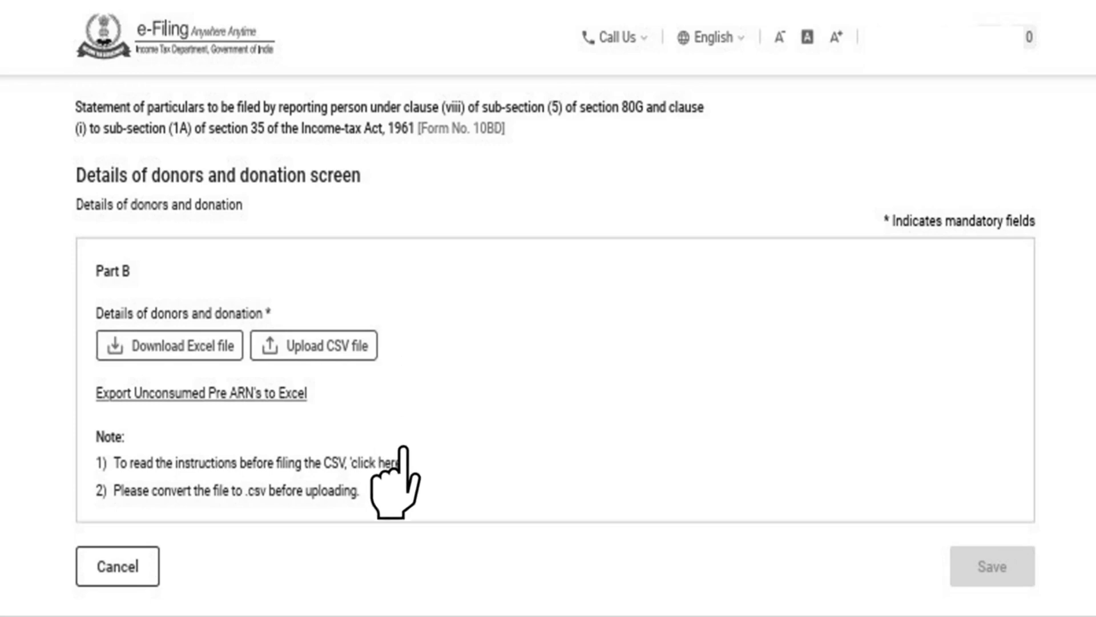
Read the CSV filling instructions PDF and download the donor details Excel template
click(390, 463)
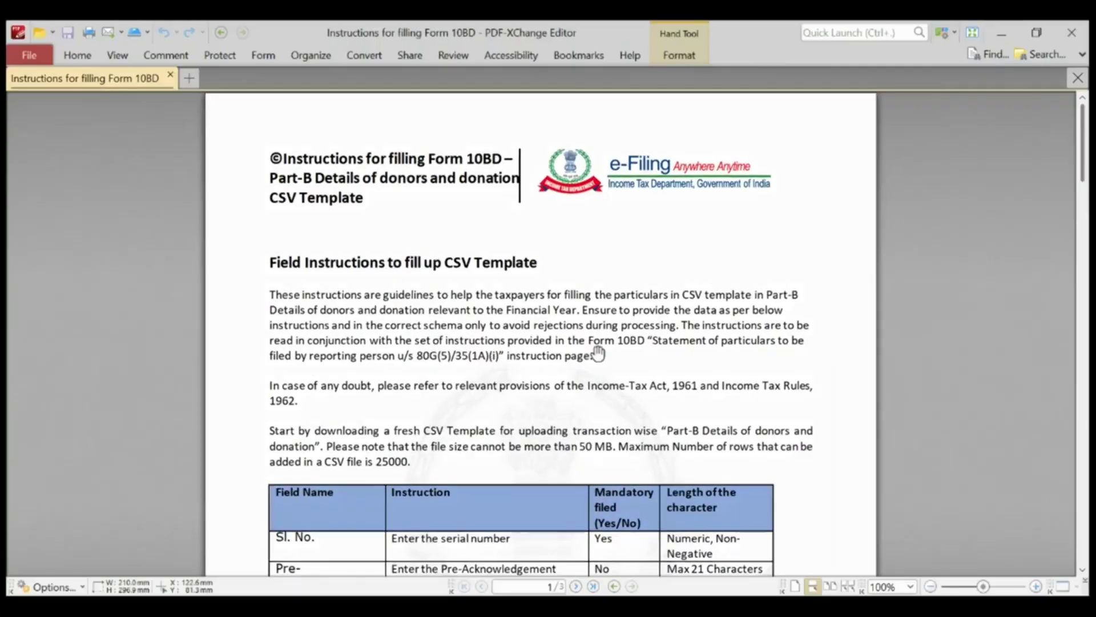
scroll(597, 363, down, 10)
scroll(597, 362, down, 10)
scroll(596, 362, down, 10)
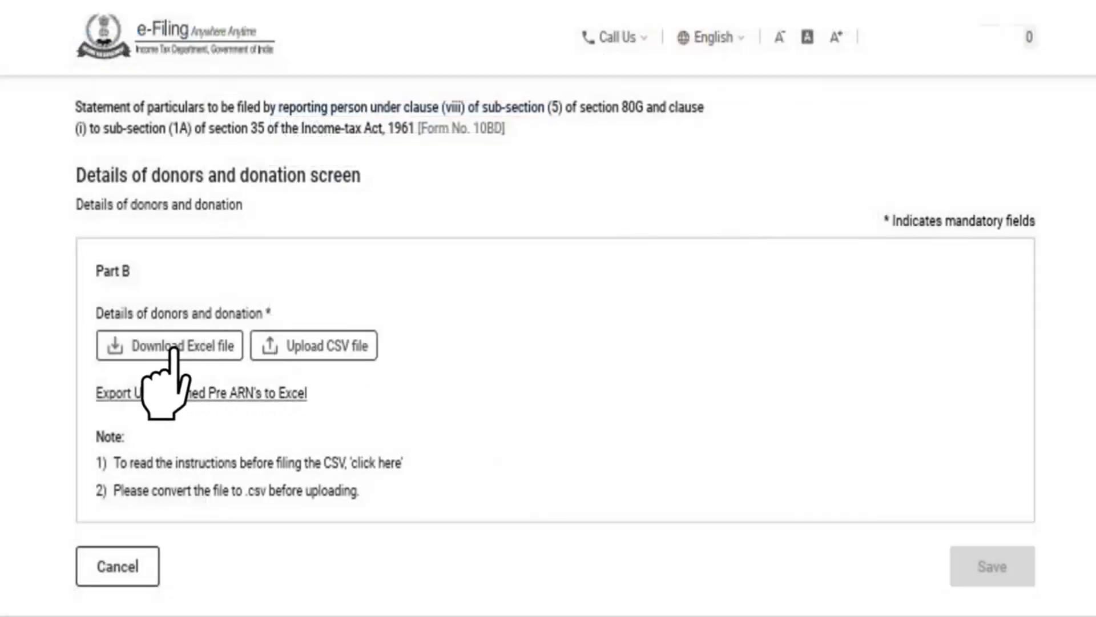
click(174, 348)
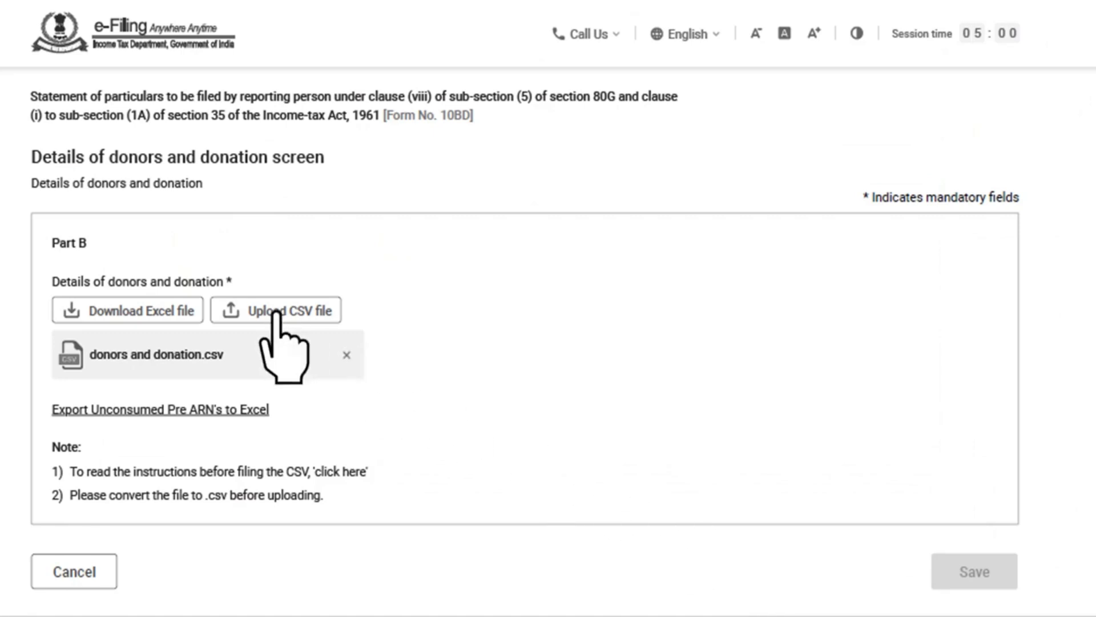
Save the uploaded donor details and complete the declaration in the Verification section
click(974, 572)
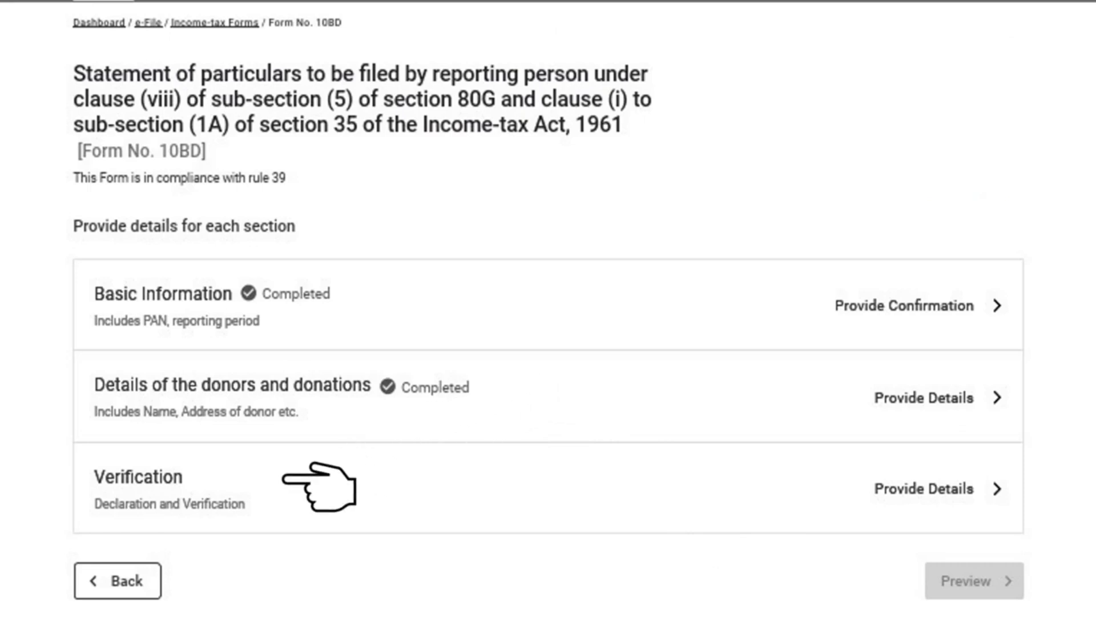
click(319, 480)
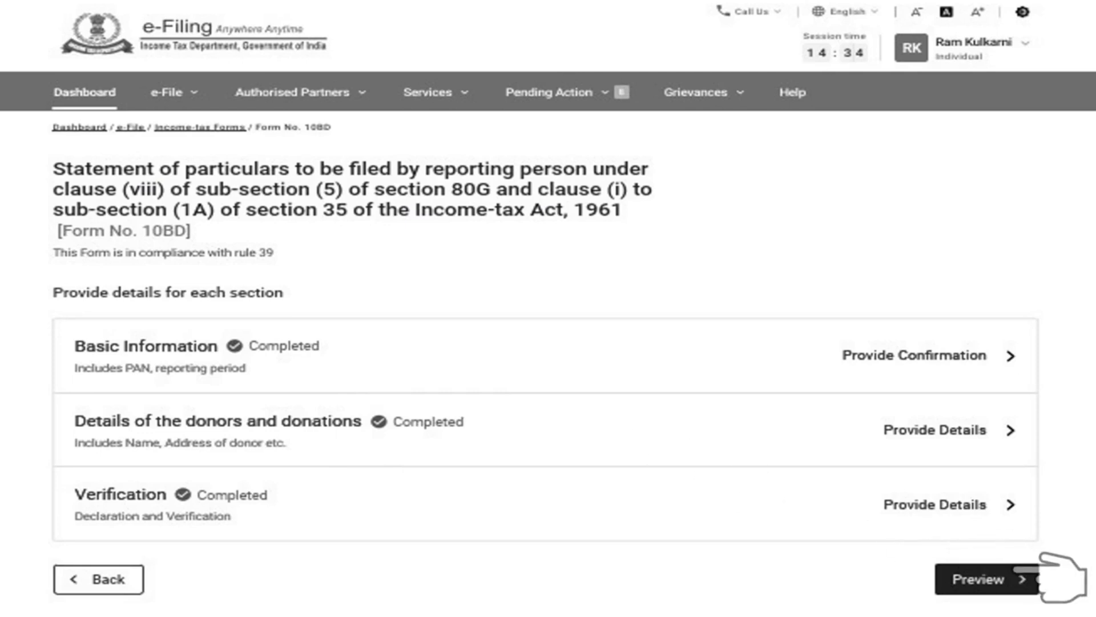
Preview the completed Form 10BD with its attached donors CSV and verification details
click(1060, 579)
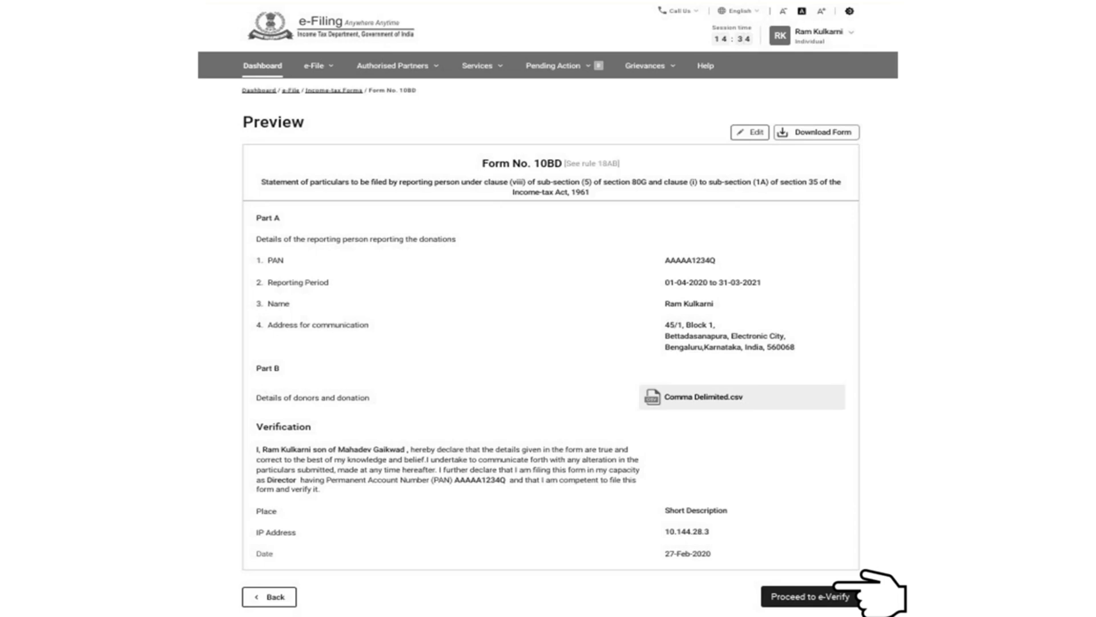
Proceed to e-Verify and submit Form 10BD, receiving the 'Submitted successfully' transaction ID
click(809, 596)
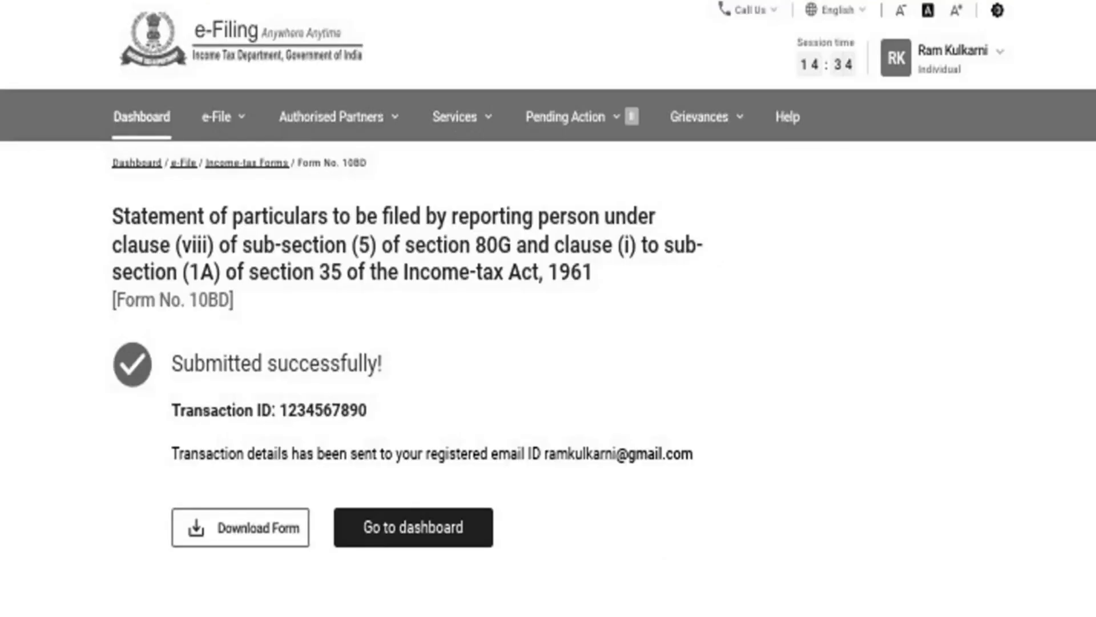